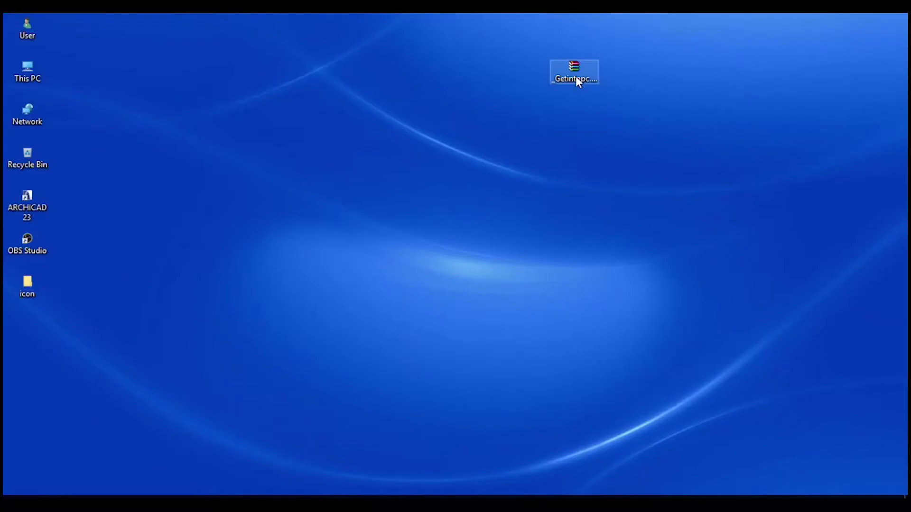
Step: Extract the Proteus Professional 8.9 archive into its own named folder and place that folder near the archive on the desktop
drag(576, 76, 636, 99)
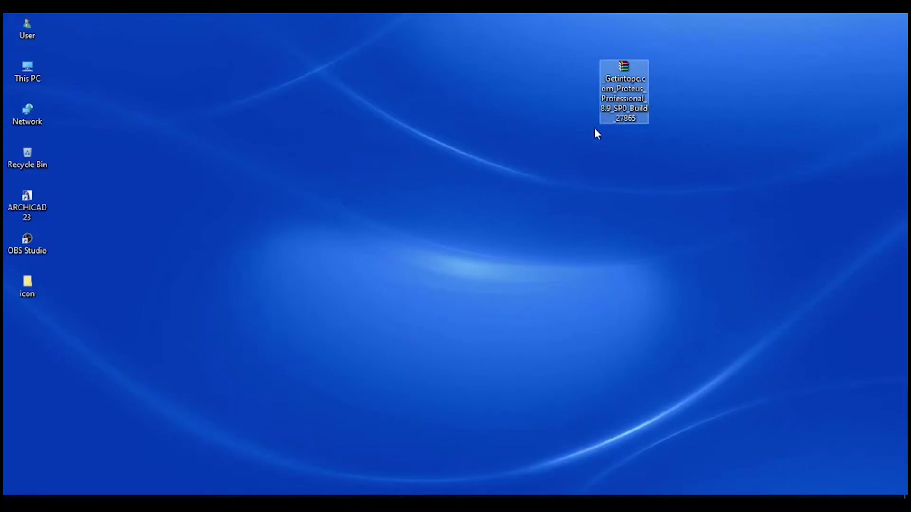
right_click(636, 96)
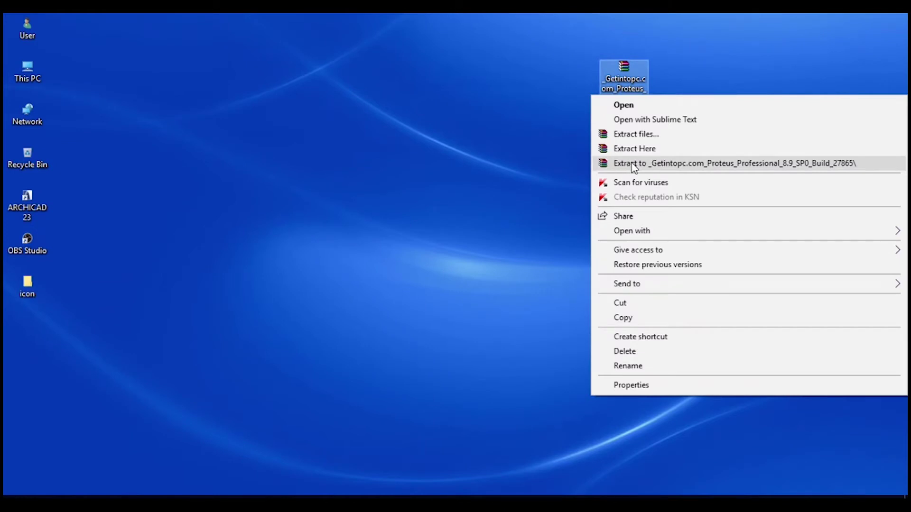
click(633, 168)
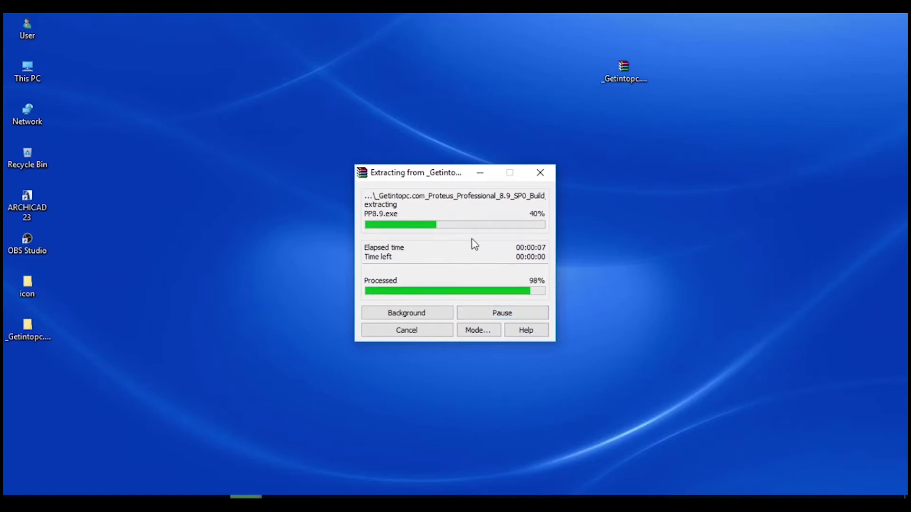
click(26, 323)
drag(29, 333, 655, 114)
click(618, 149)
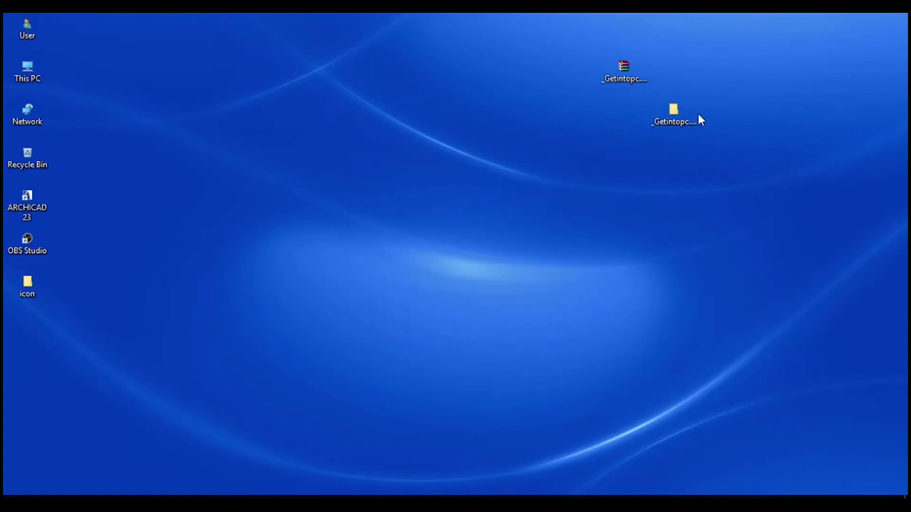
Step: Read the installation instructions in the Readme file inside the extracted Crack folder, widening its window to show full lines
double_click(680, 121)
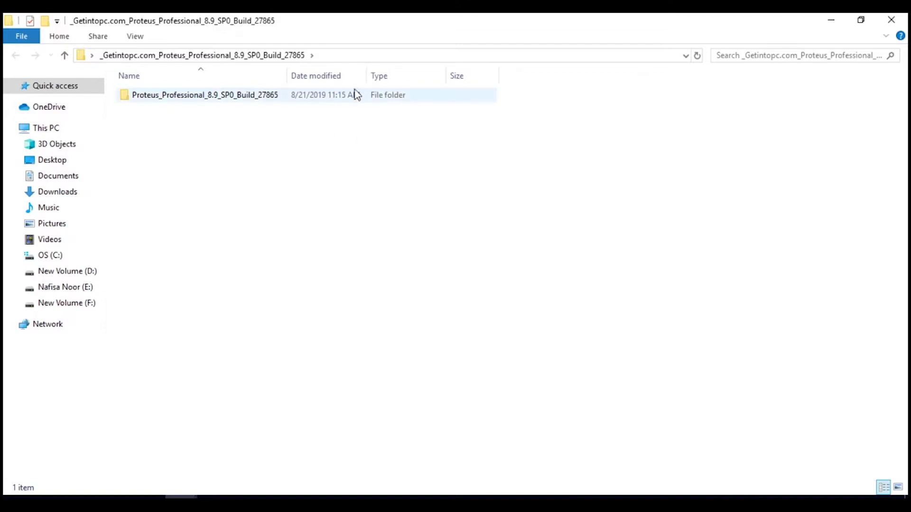
double_click(302, 101)
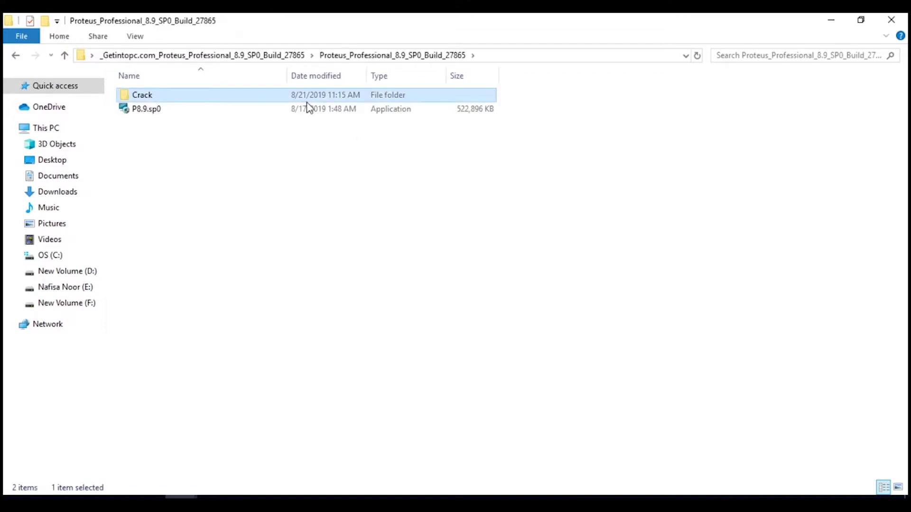
click(283, 96)
double_click(281, 94)
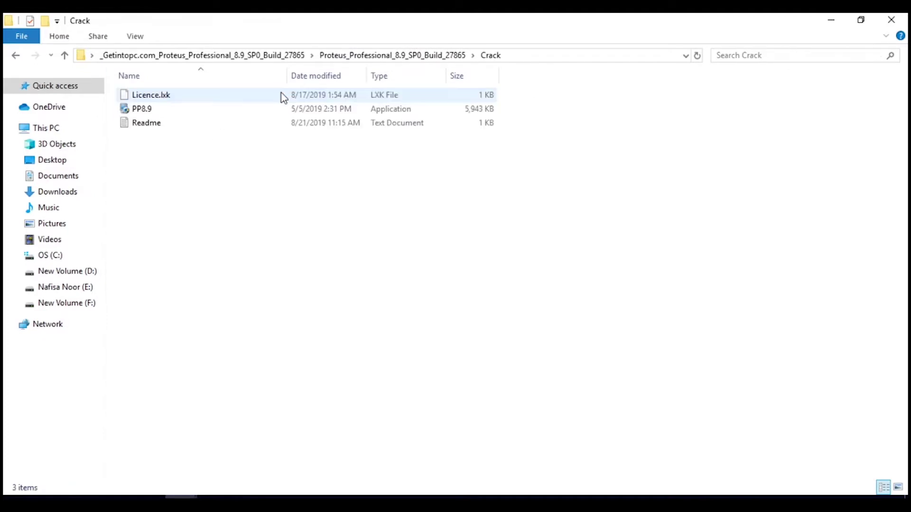
double_click(267, 123)
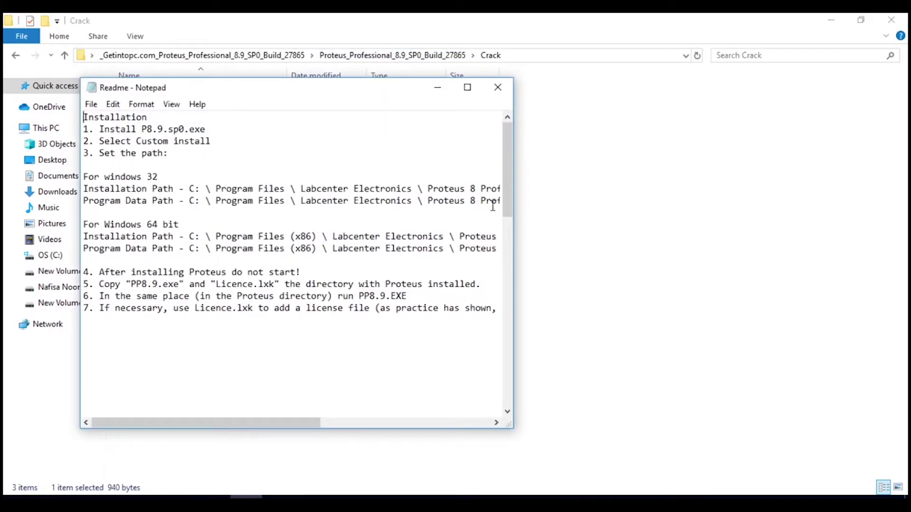
drag(512, 211, 840, 213)
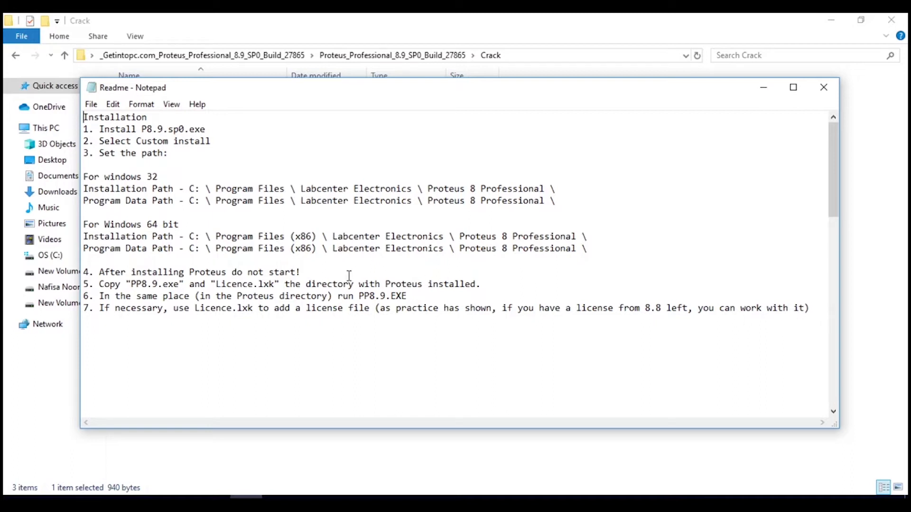
click(773, 88)
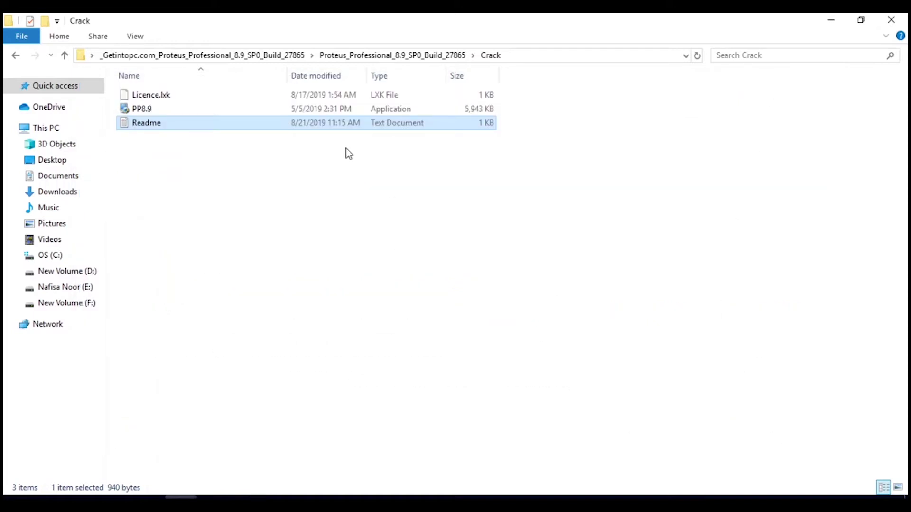
Step: Launch the P8.9.sp0 installer from the Proteus_Professional_8.9_SP0_Build_27865 folder
click(354, 56)
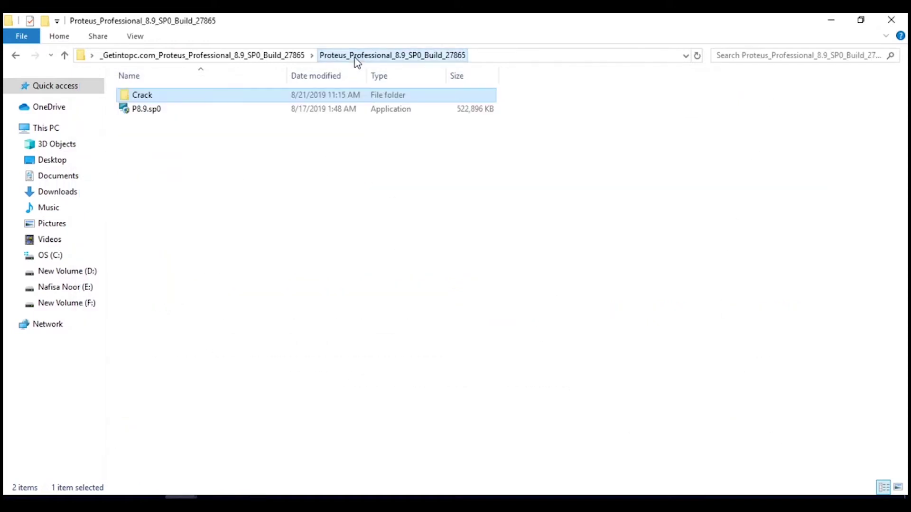
click(227, 108)
right_click(227, 108)
click(267, 134)
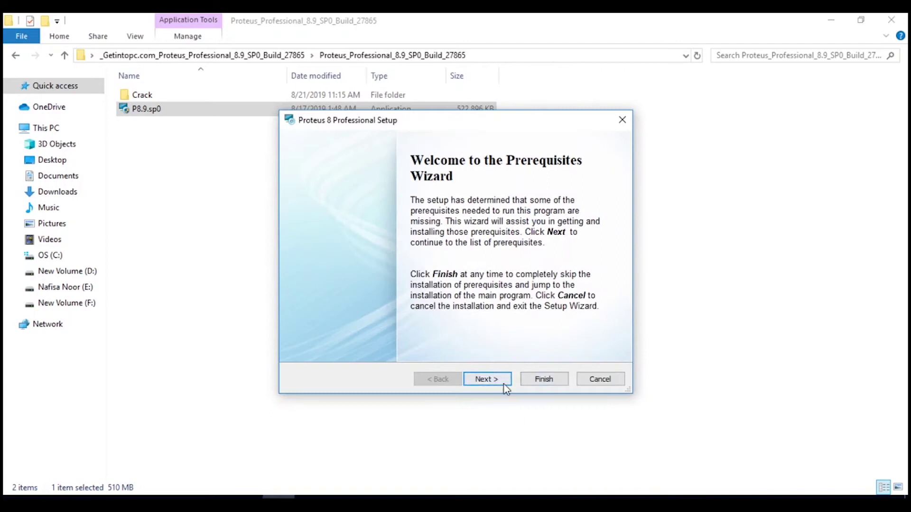
Step: Proceed through the prerequisites with Visual C++ 2008 SP1 Redistributable selected and run its setup with the Repair option
click(489, 384)
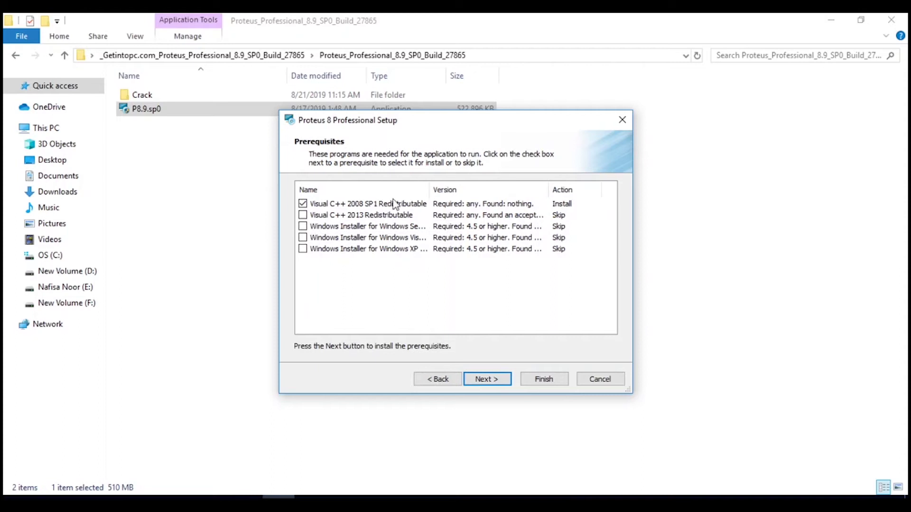
drag(429, 189, 459, 198)
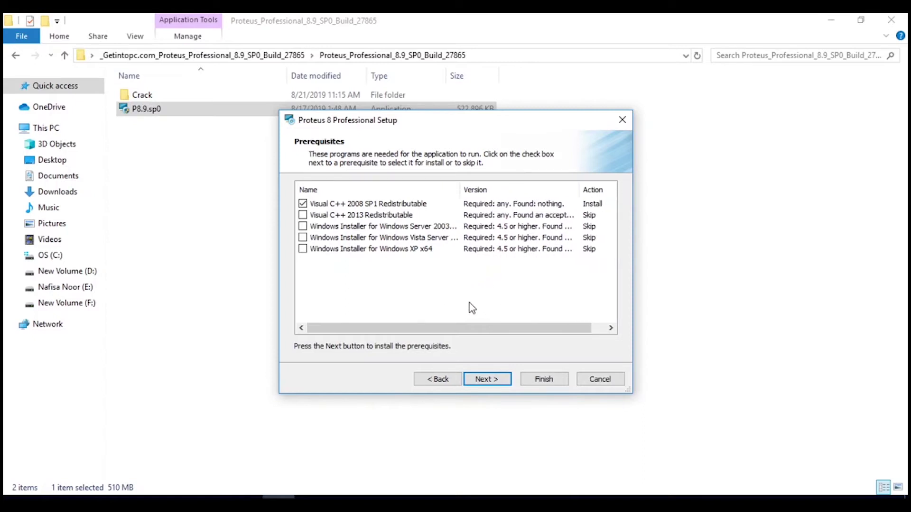
drag(421, 327, 526, 256)
drag(562, 186, 544, 195)
click(480, 378)
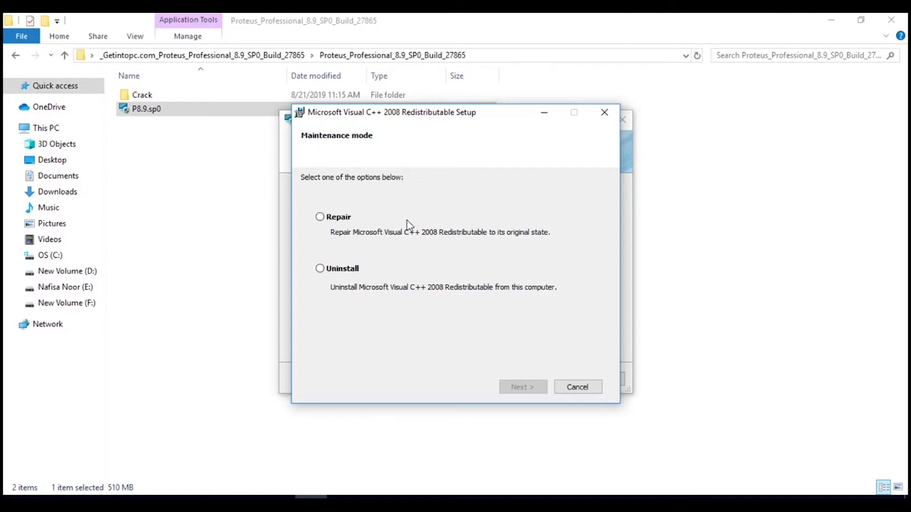
click(337, 218)
click(524, 388)
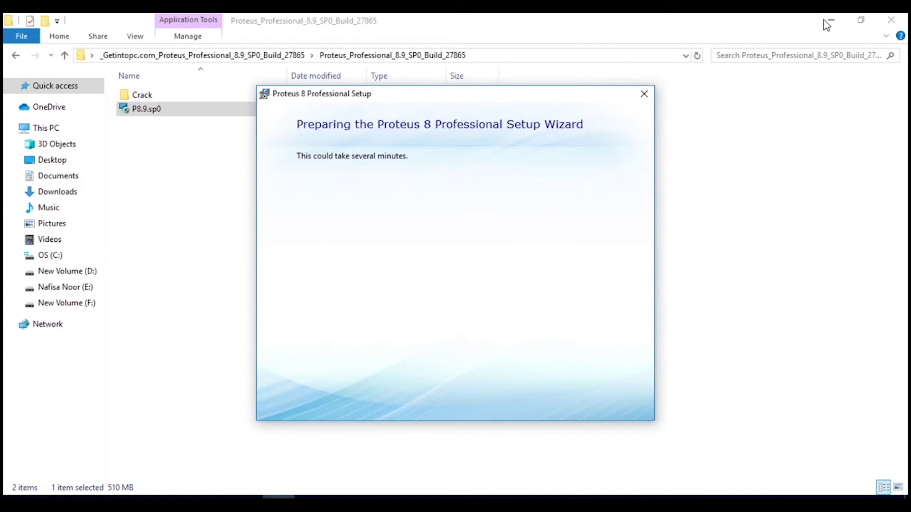
Step: Accept the Labcenter licence terms and continue the Proteus 8 setup using a locally installed license key
click(831, 19)
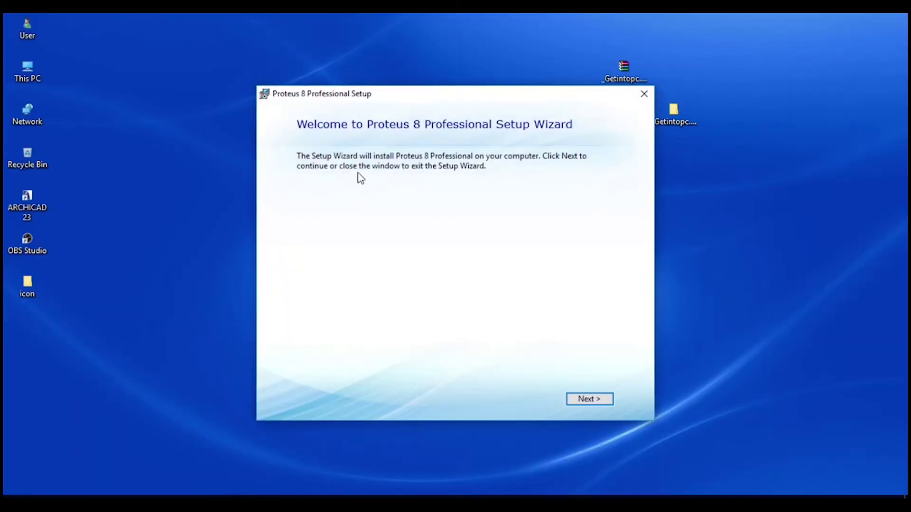
click(592, 399)
click(301, 374)
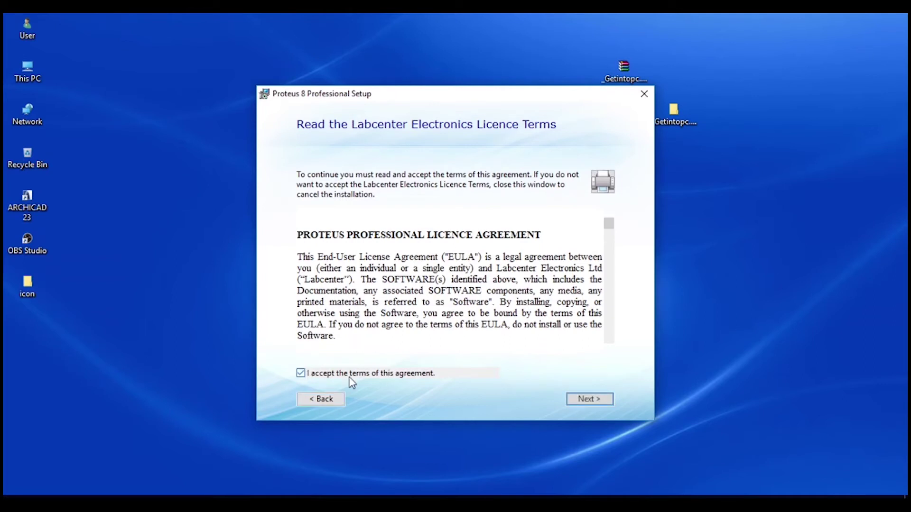
click(591, 399)
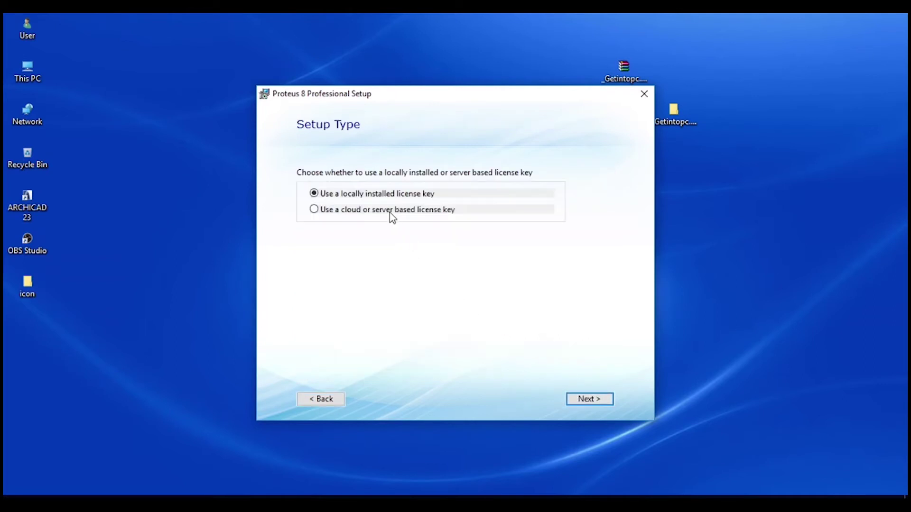
click(598, 400)
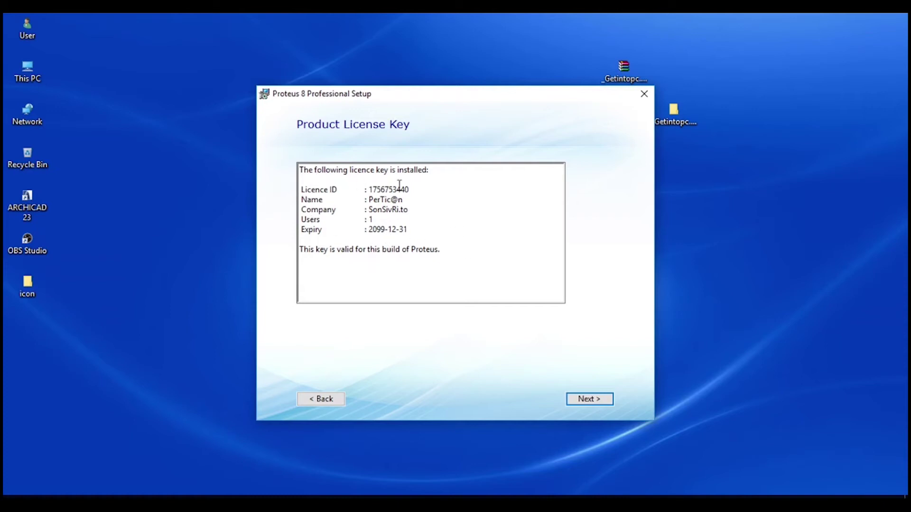
click(605, 399)
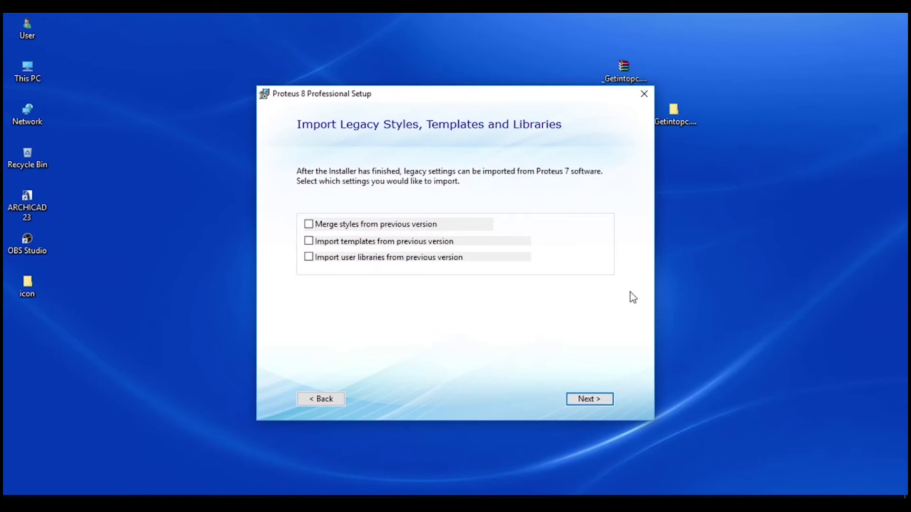
Step: Install Proteus 8 Professional with the Typical option and no legacy imports, and close the setup wizard without running the program
click(586, 401)
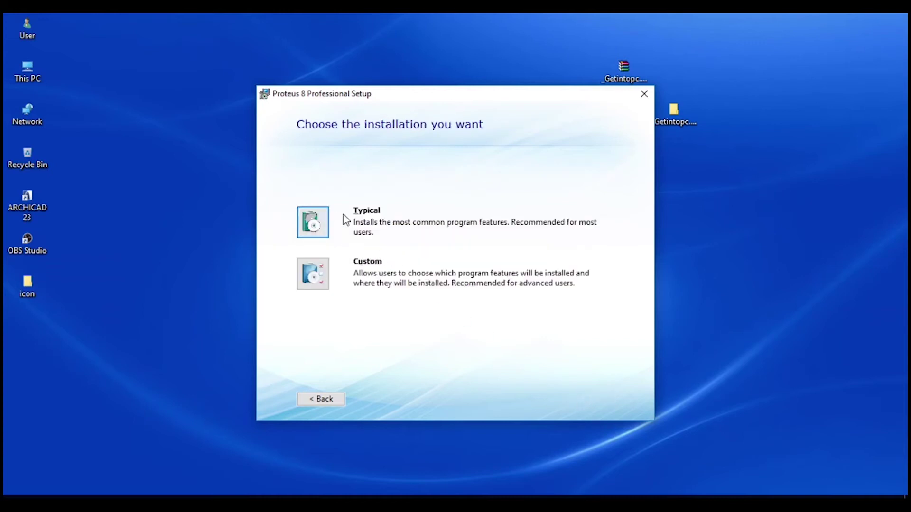
click(314, 223)
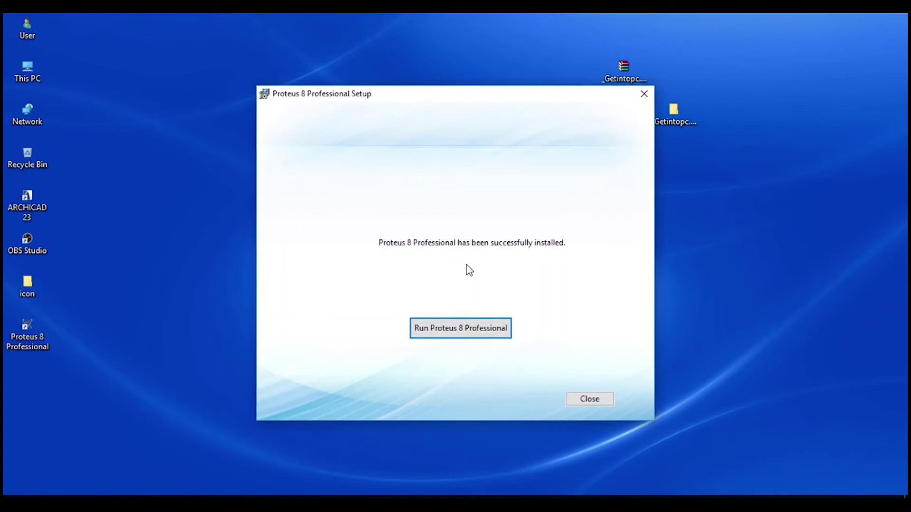
click(601, 402)
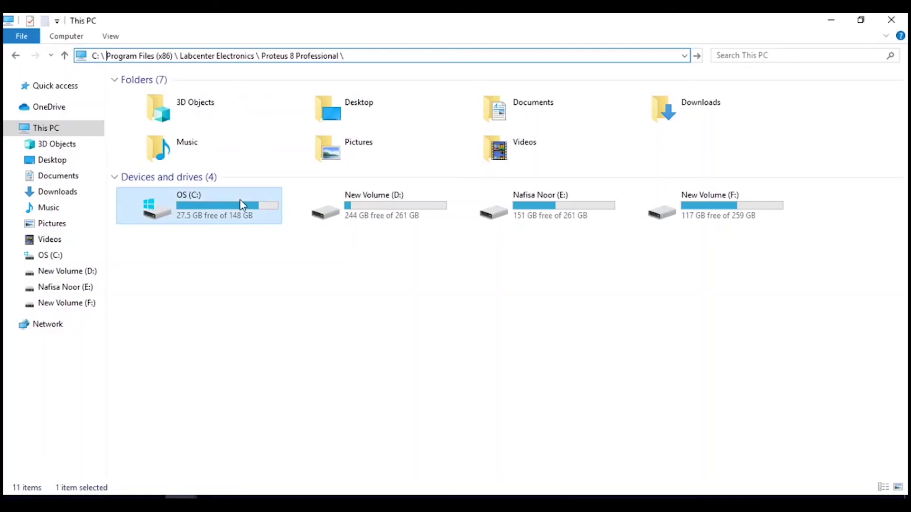
Step: Open the Proteus 8 Professional folder under Program Files (x86), Labcenter Electronics on drive C
double_click(242, 204)
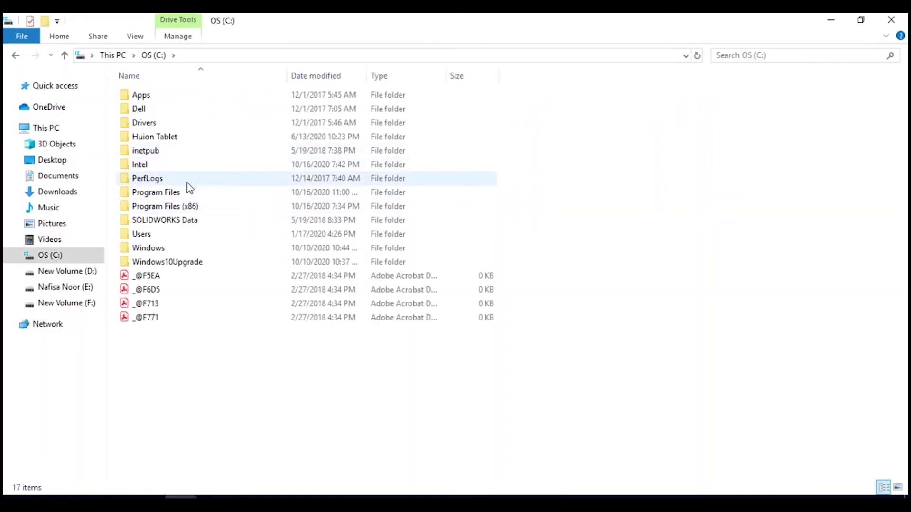
click(215, 190)
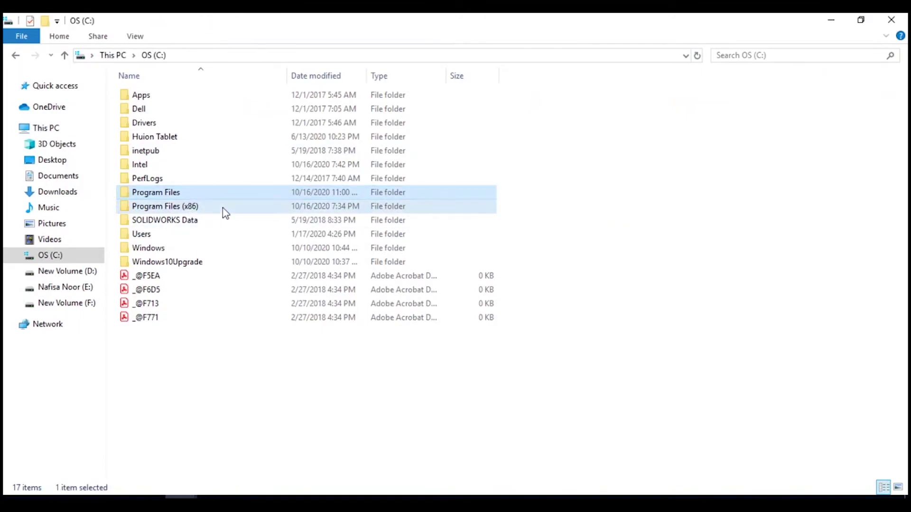
double_click(224, 209)
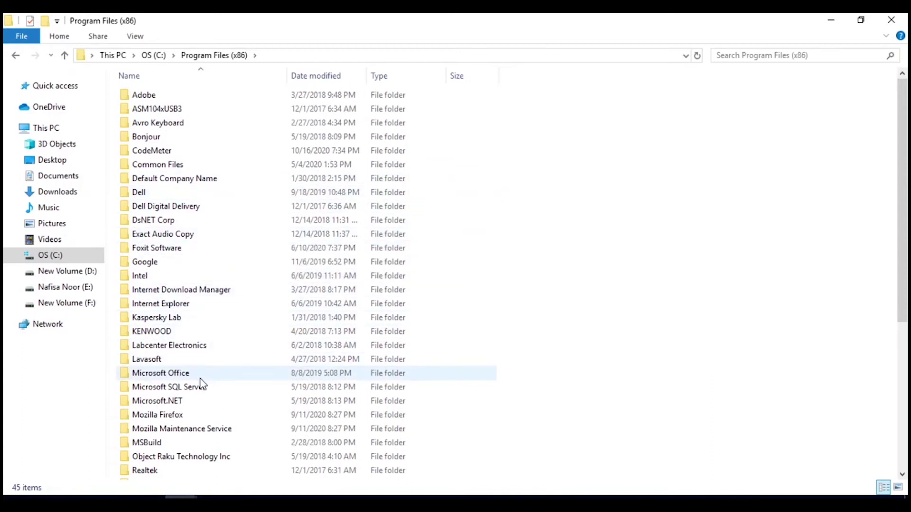
double_click(206, 346)
double_click(226, 94)
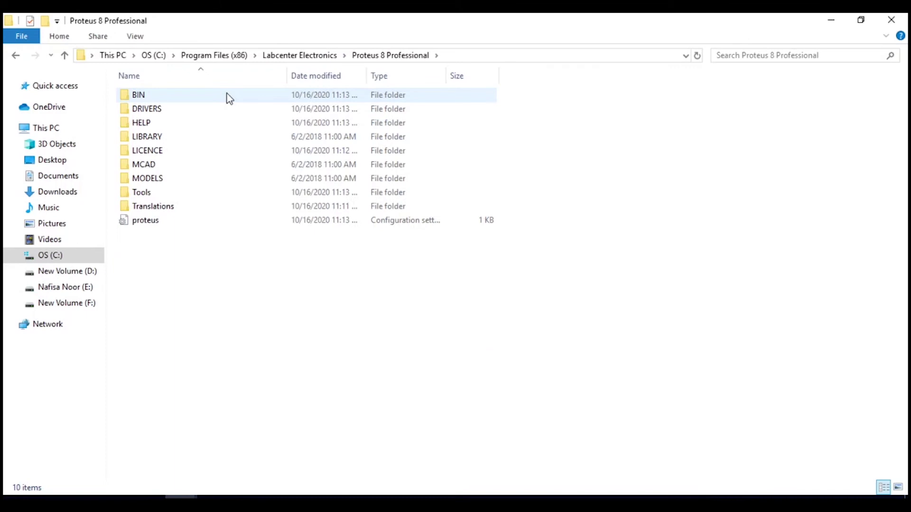
Step: Copy the Licence and PP8.9 files from the Crack folder into the Proteus 8 Professional folder, granting administrator permission
click(181, 497)
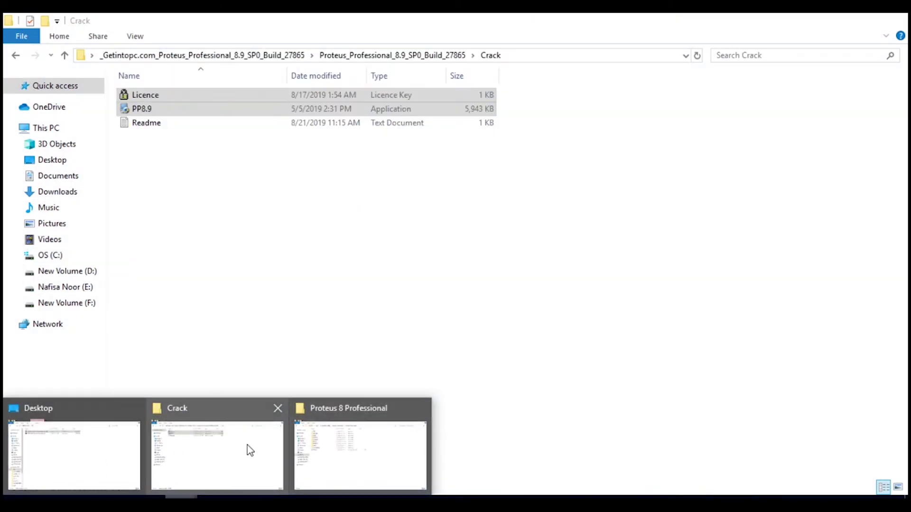
click(246, 445)
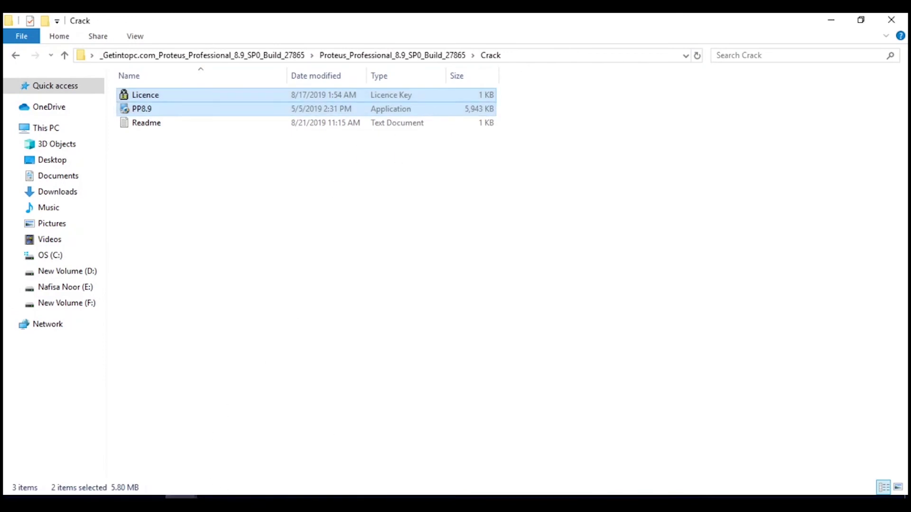
click(185, 497)
click(317, 464)
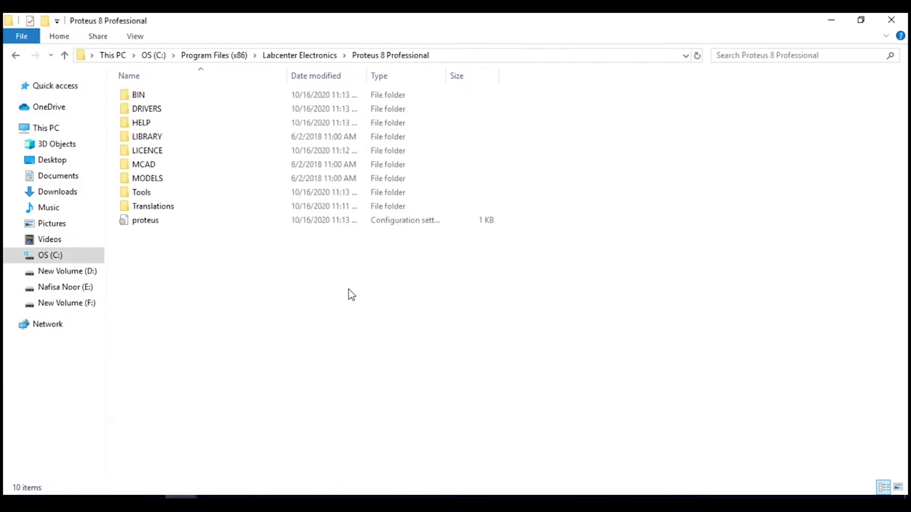
right_click(335, 280)
click(393, 384)
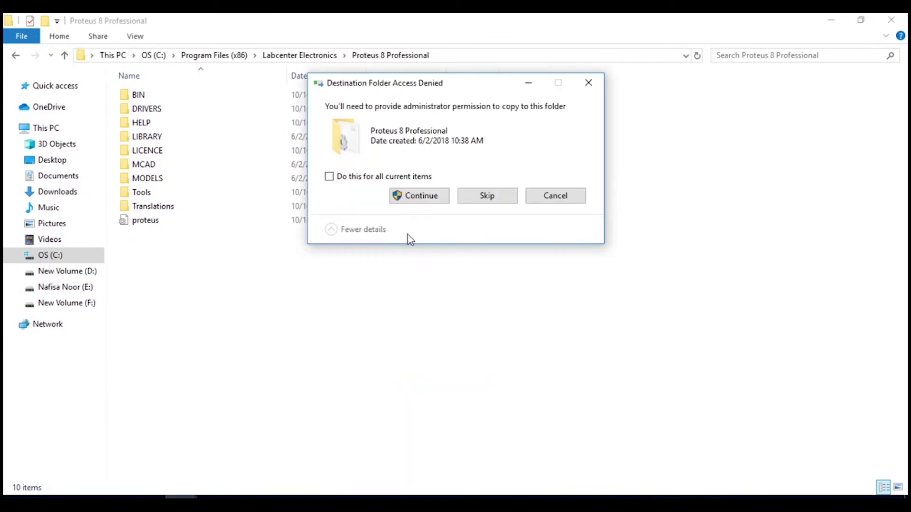
click(407, 199)
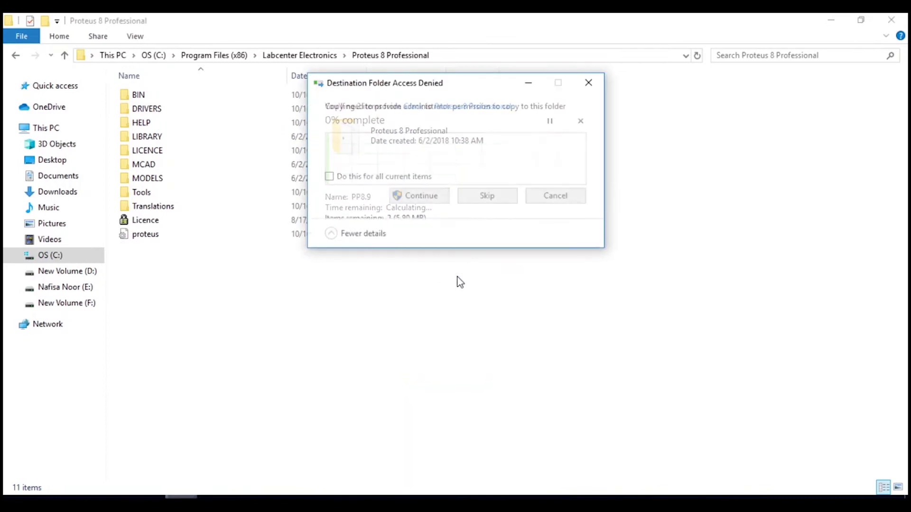
click(422, 198)
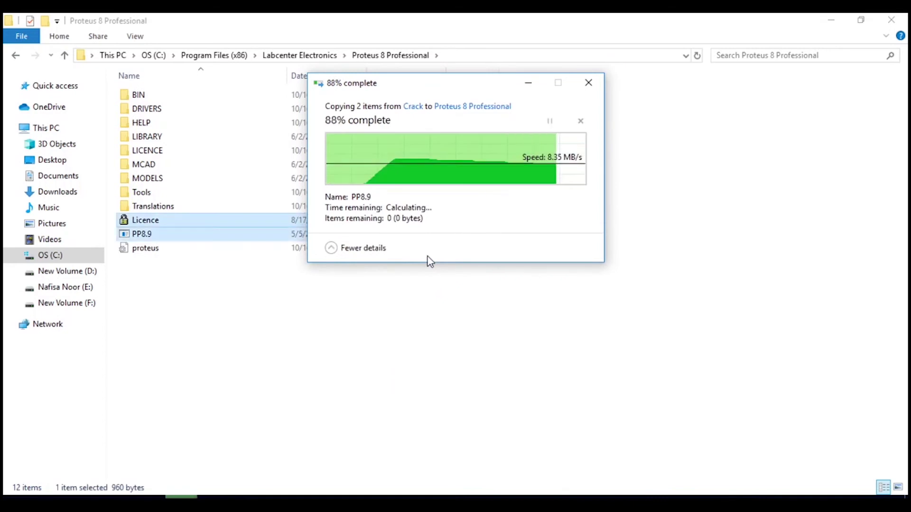
click(309, 285)
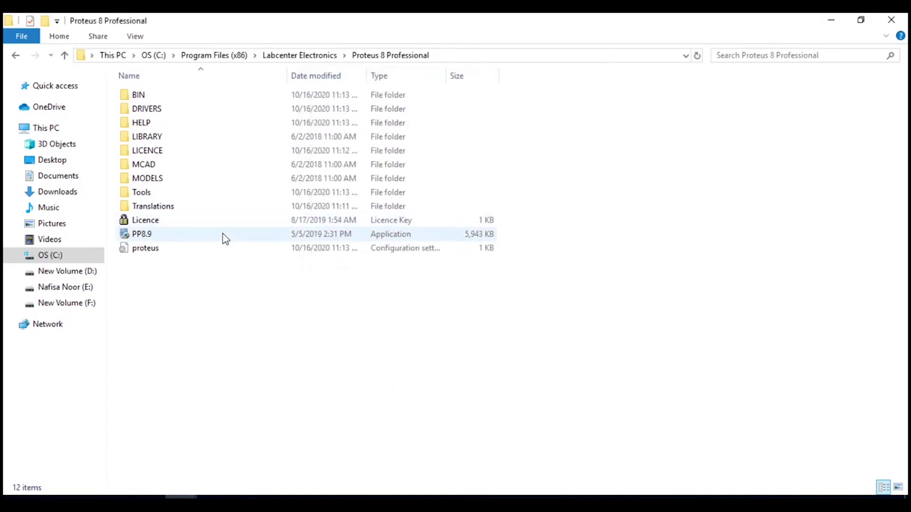
Step: Run the PP8.9 application in the Proteus 8 Professional folder with administrator rights
right_click(224, 238)
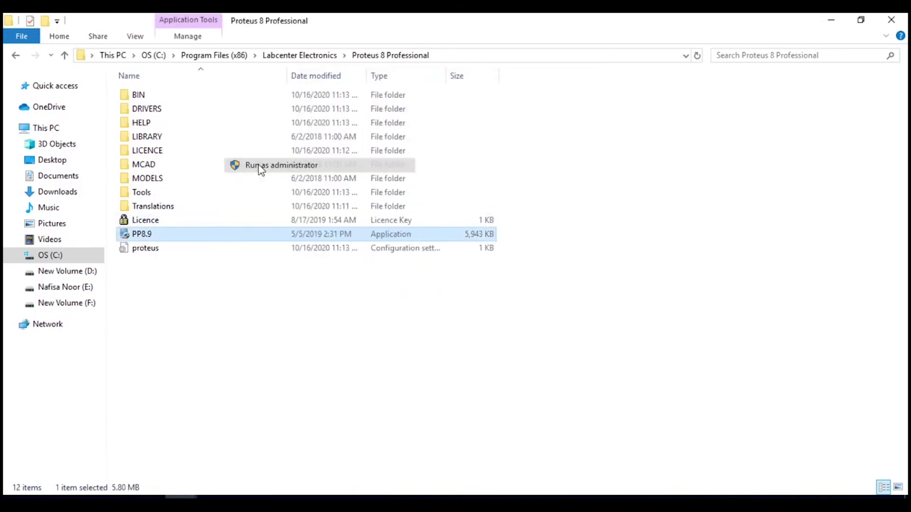
click(242, 166)
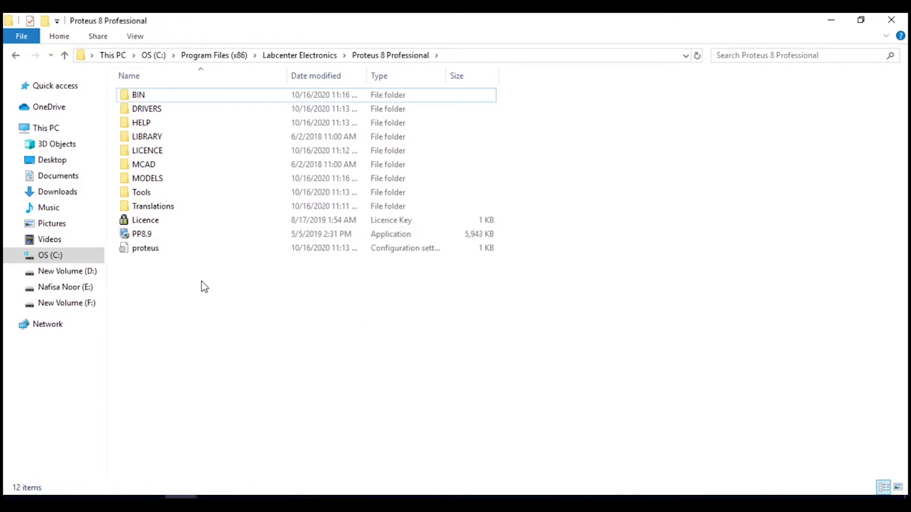
Step: Search Windows for Proteus 8 Professional and launch it as administrator
key(super)
text(p)
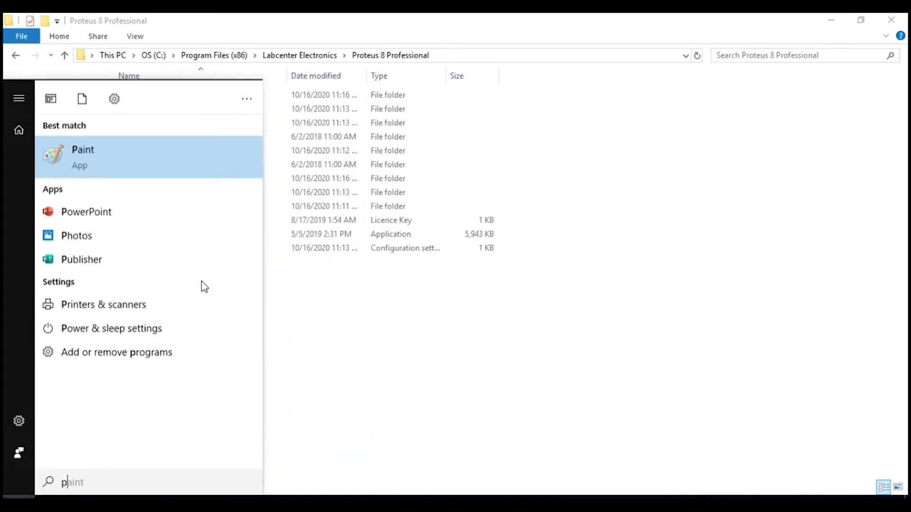
text(r)
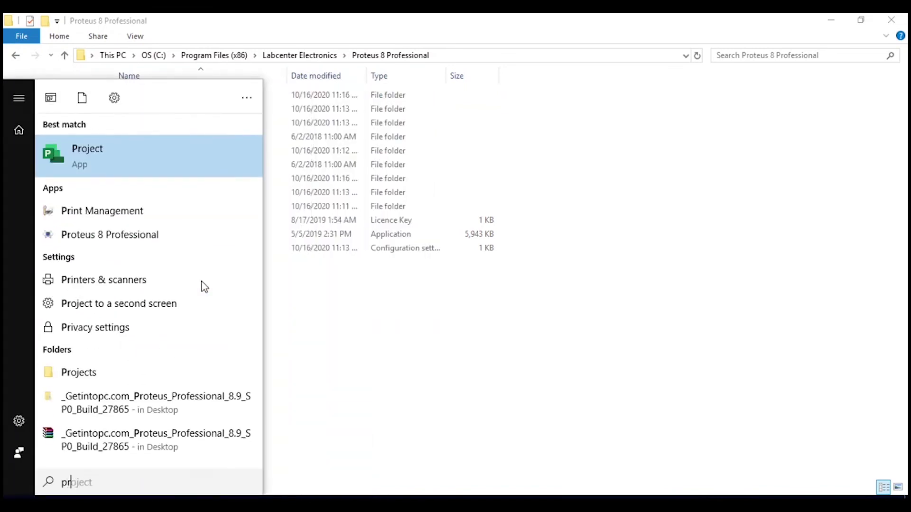
text(ote)
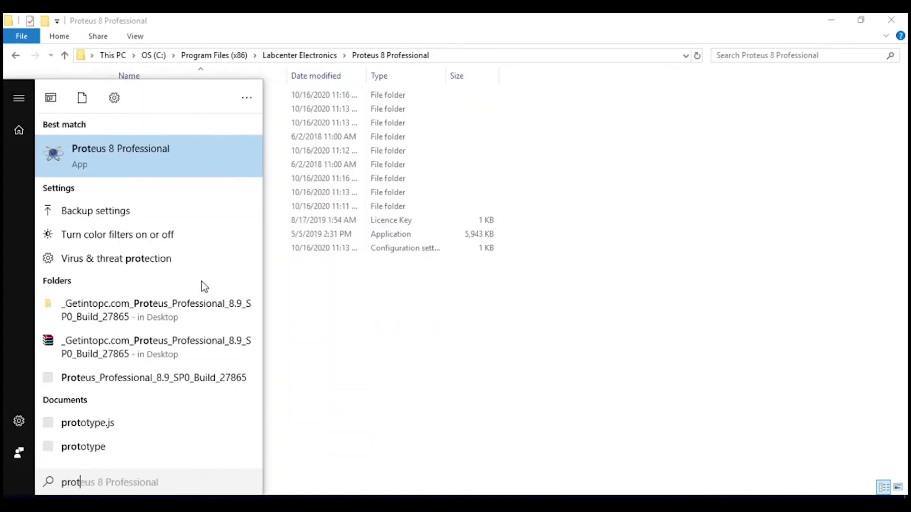
click(181, 159)
right_click(180, 159)
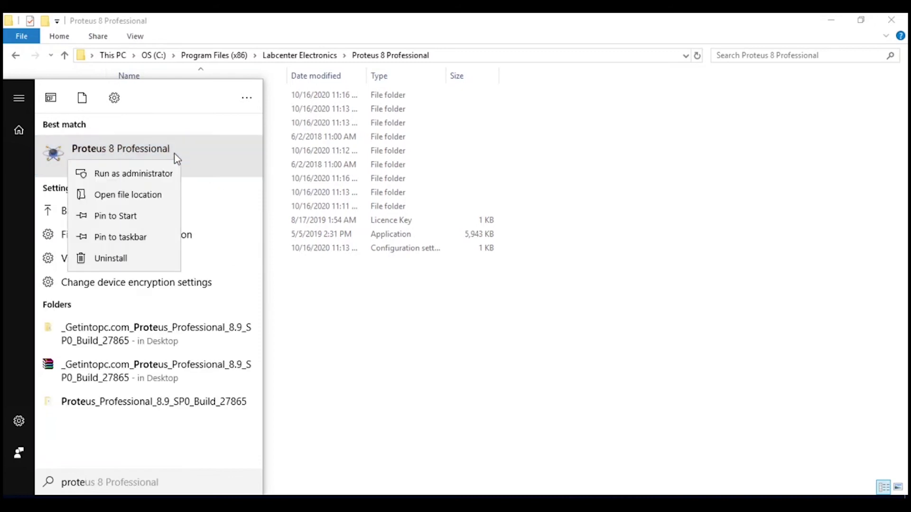
click(147, 172)
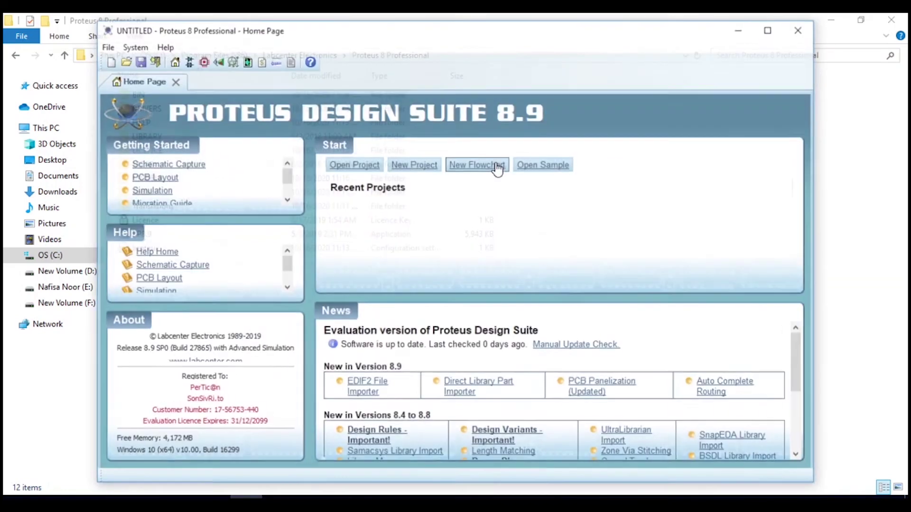
Step: Create a new project named 1.pdsprj in Documents with the DEFAULT schematic template, no PCB layout and no firmware project
click(417, 162)
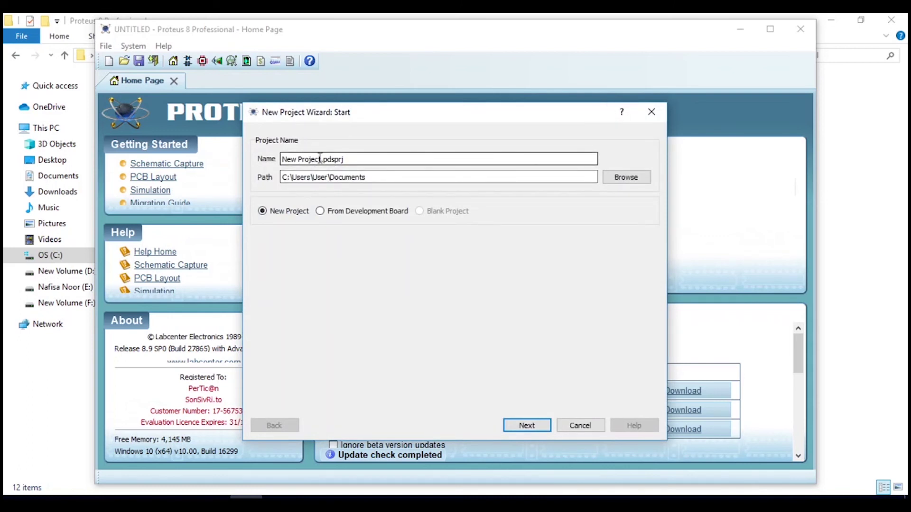
drag(319, 160, 268, 167)
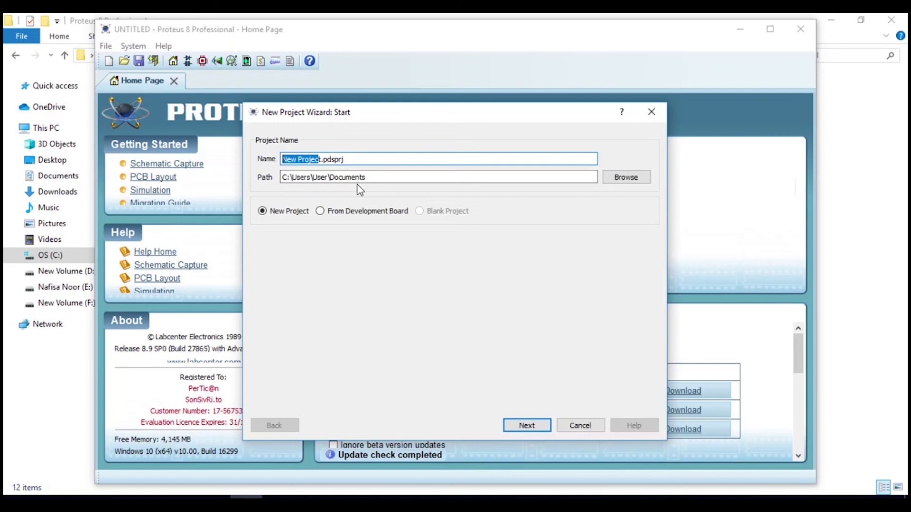
key(BackSpace)
text(1)
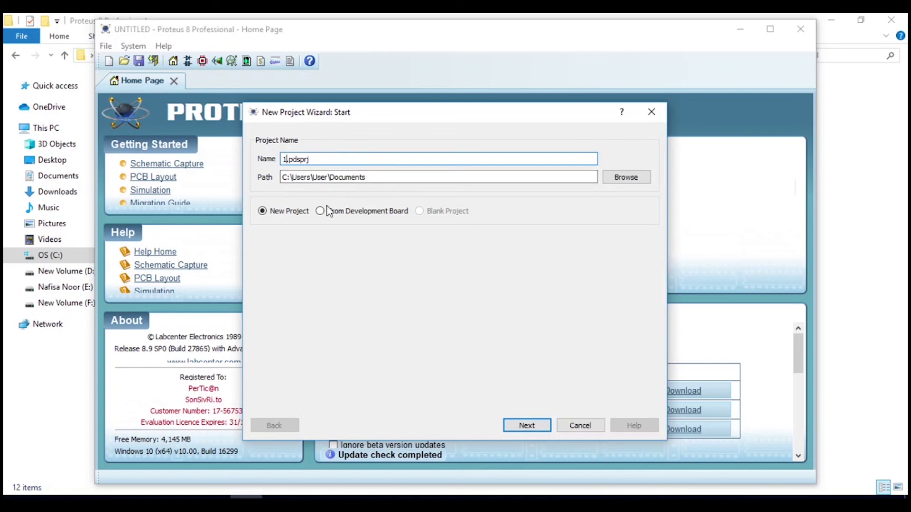
click(514, 426)
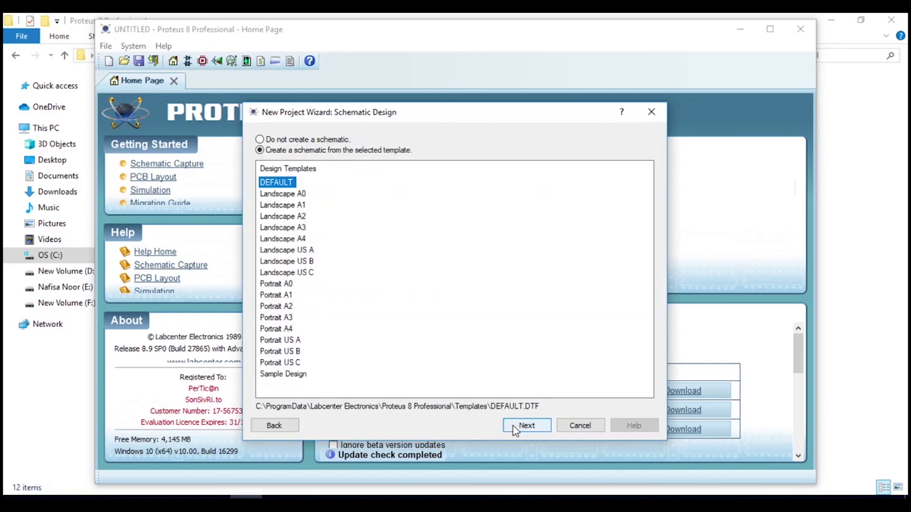
click(514, 427)
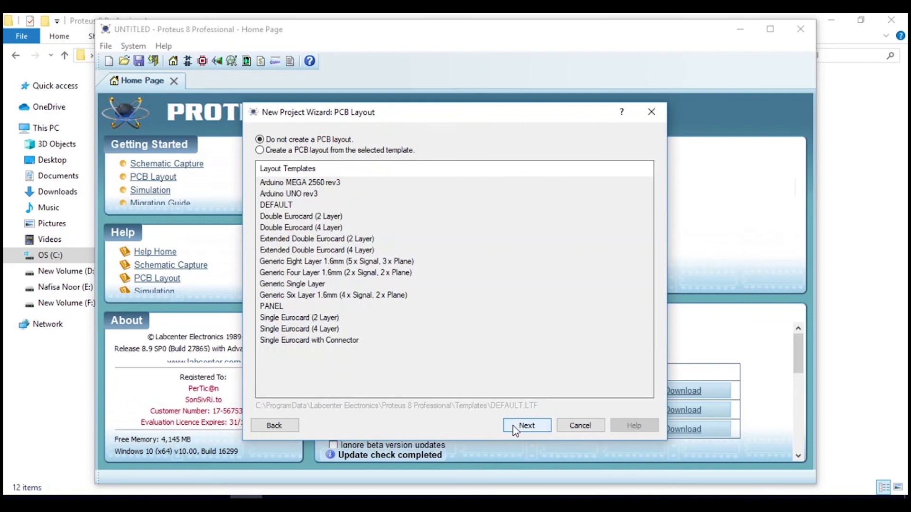
click(515, 429)
click(515, 429)
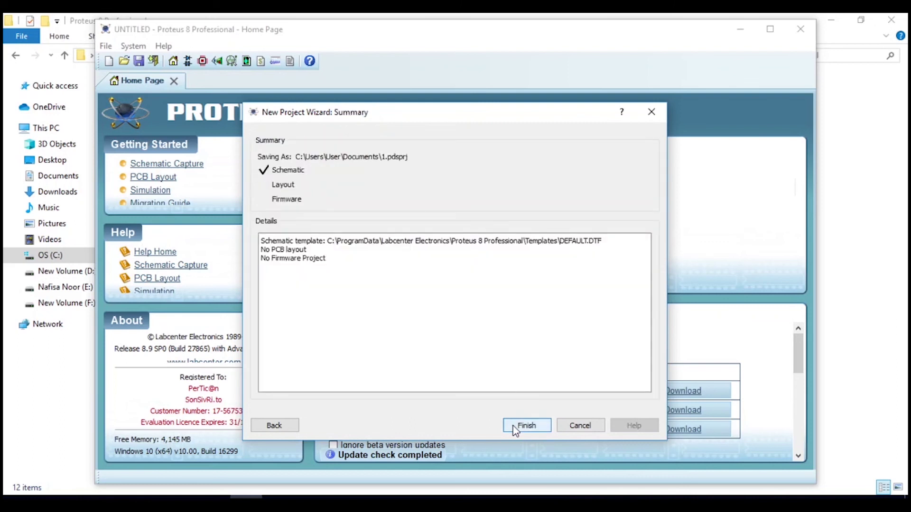
click(516, 429)
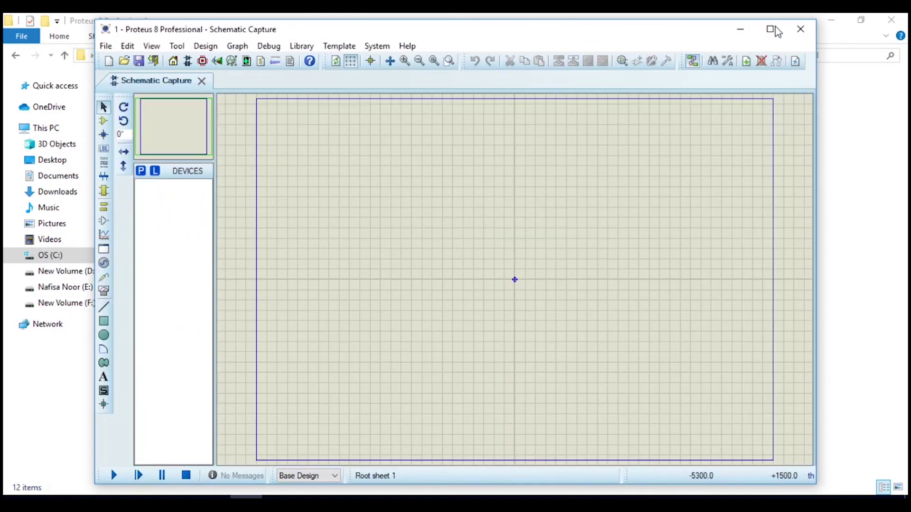
Step: Maximize the schematic window and browse the component categories in the device picker, including Analog ICs, Capacitors and CMOS 4000 series
click(776, 28)
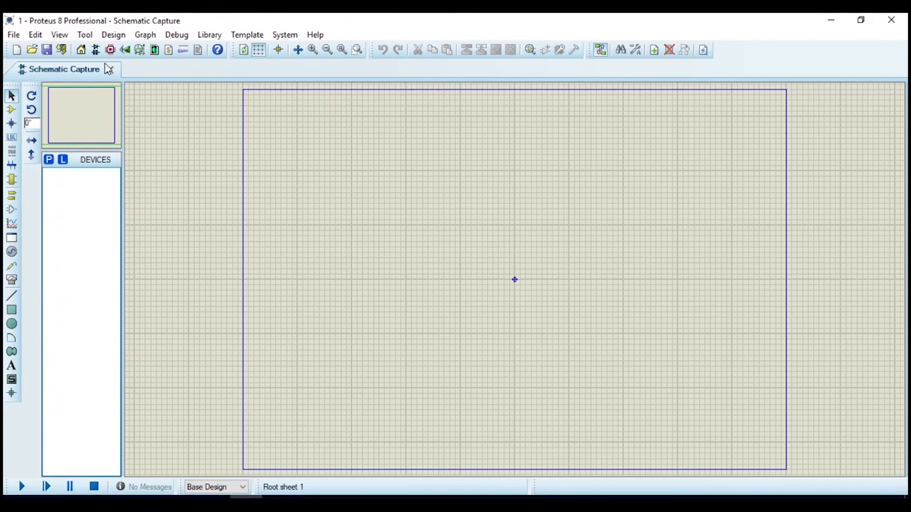
click(11, 109)
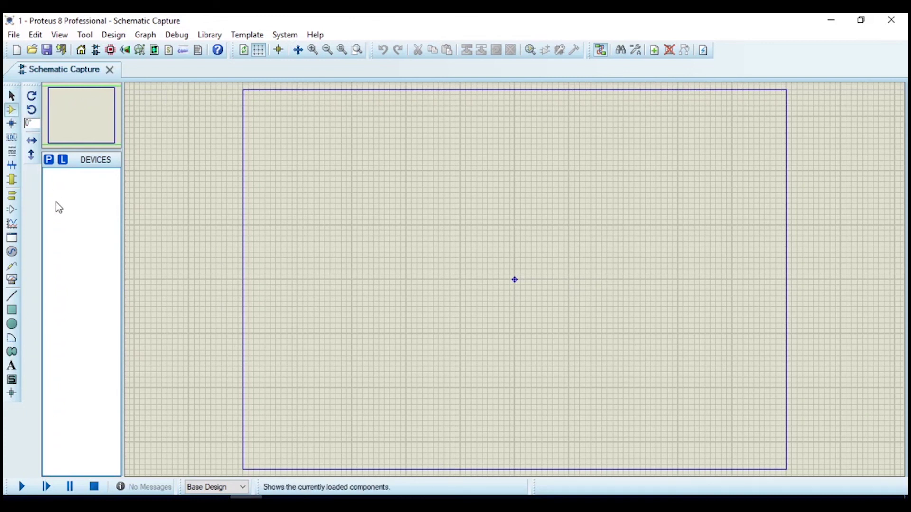
click(49, 160)
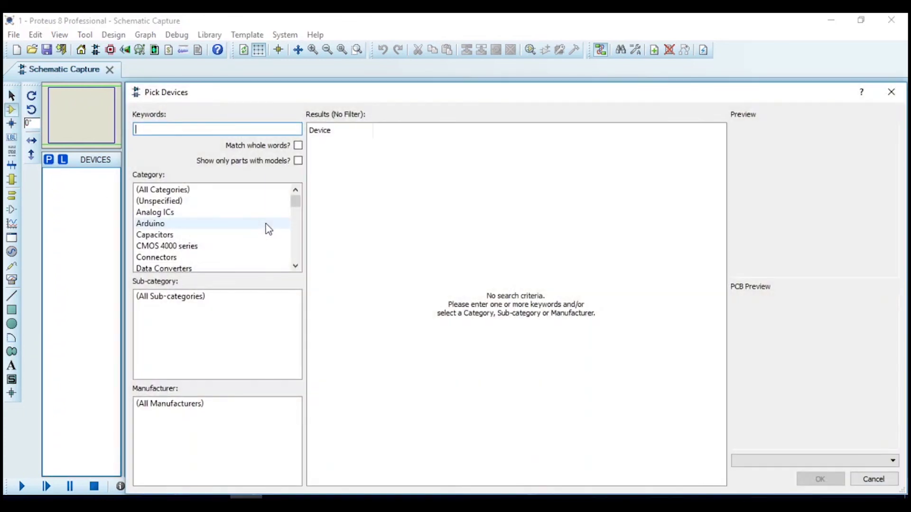
click(212, 191)
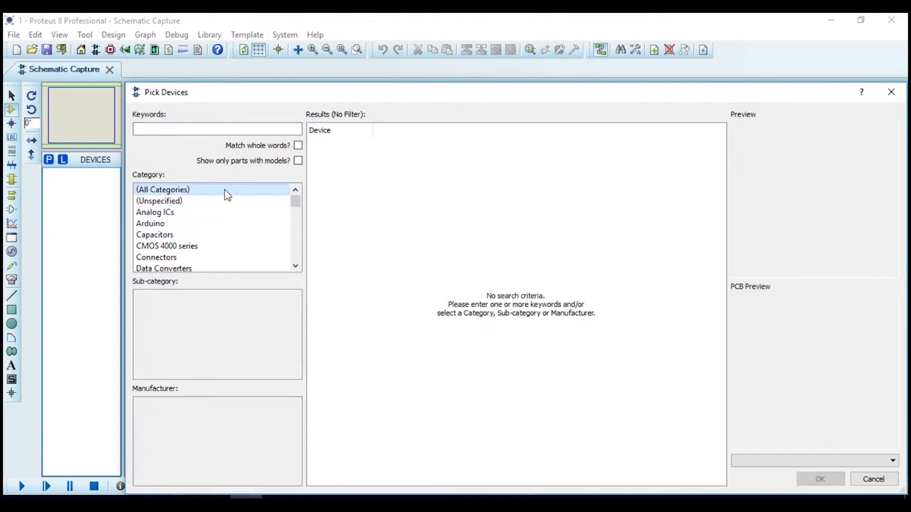
click(172, 215)
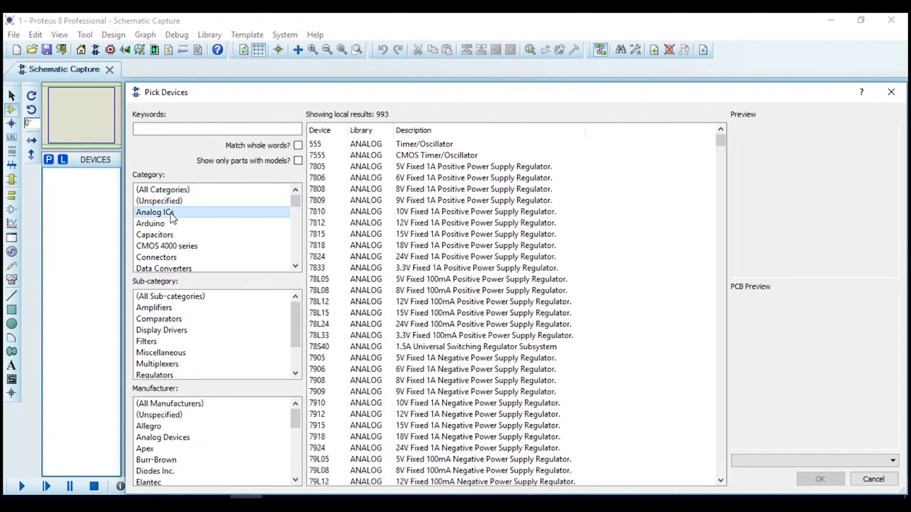
click(190, 235)
click(195, 246)
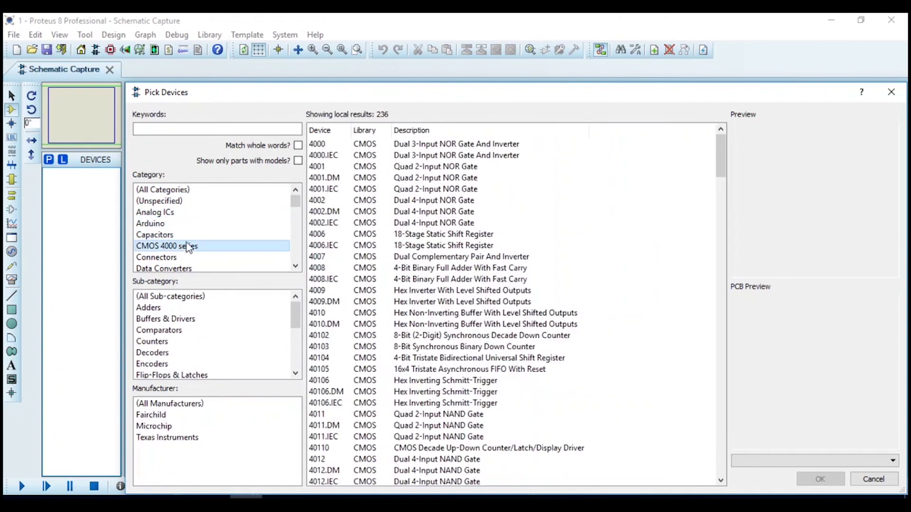
scroll(221, 217, down, 11)
click(221, 217)
scroll(222, 218, up, 10)
click(218, 194)
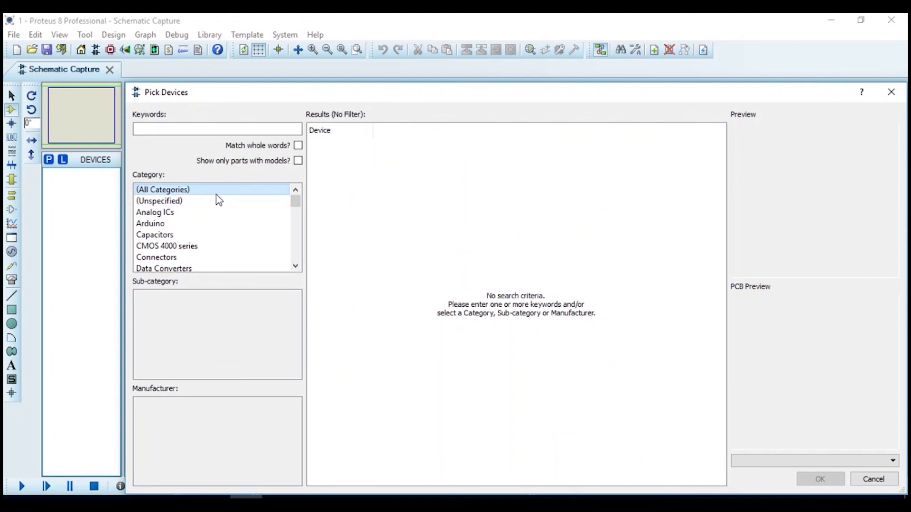
click(216, 223)
Step: Search all device categories for "res" and add the S05K11 varistor to the project's device list
click(228, 128)
text(res)
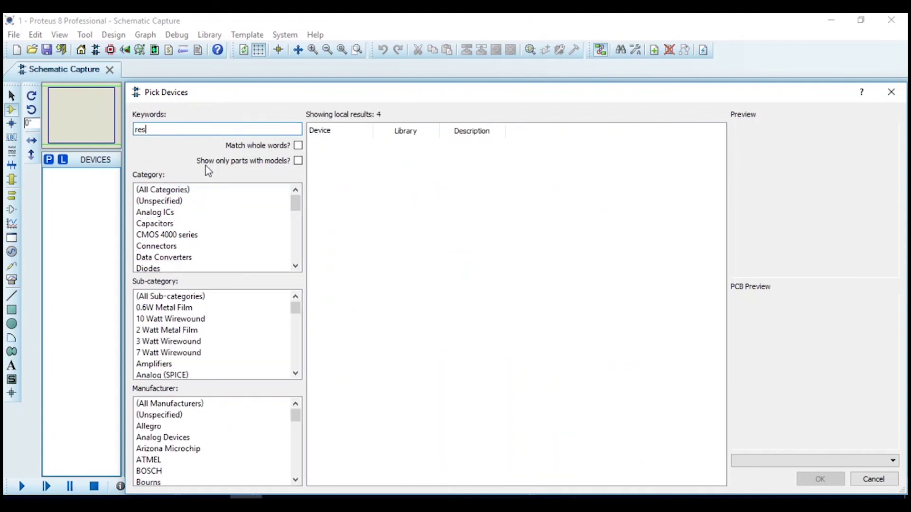
click(185, 189)
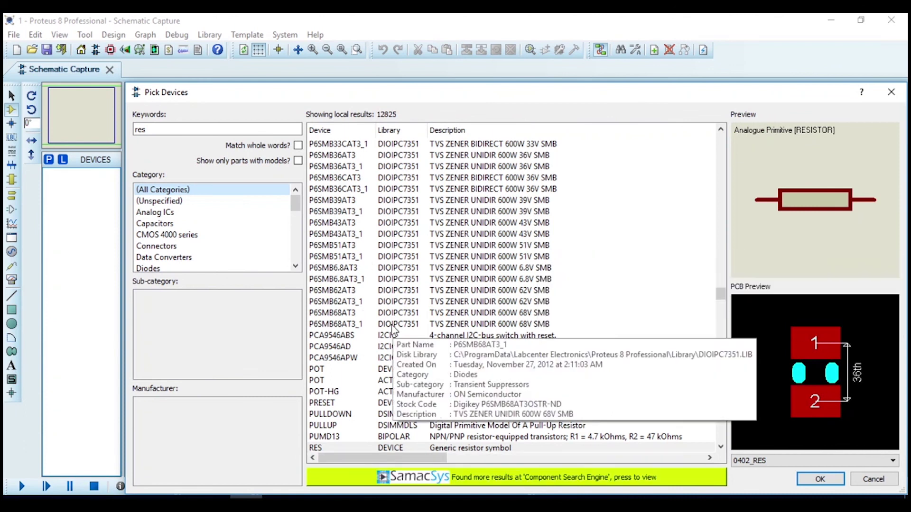
click(386, 290)
text(res)
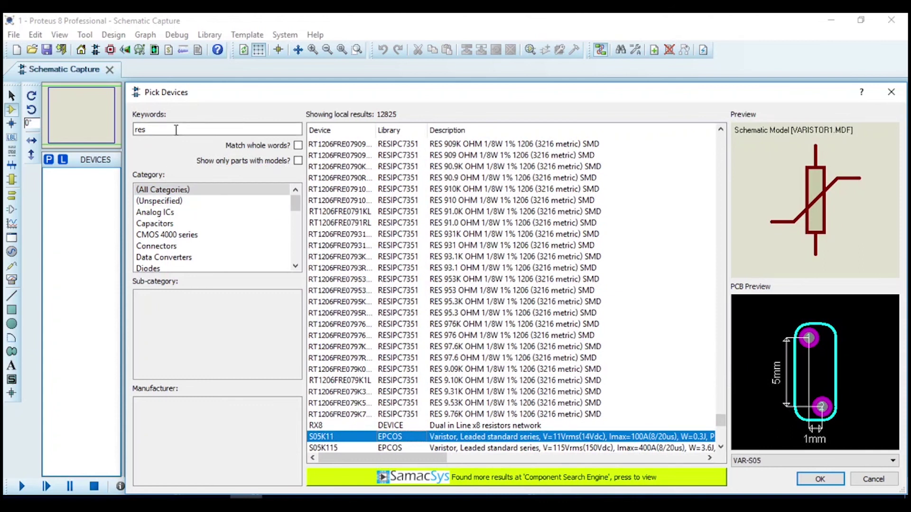
click(176, 129)
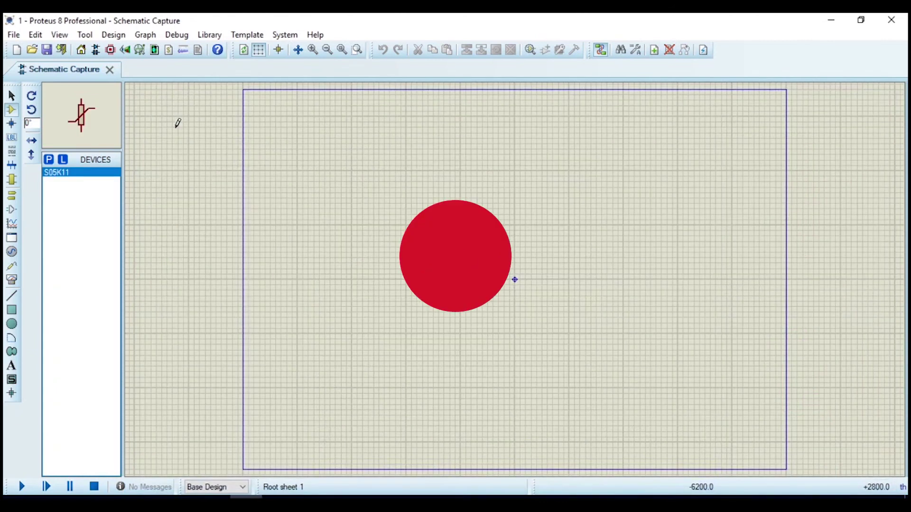